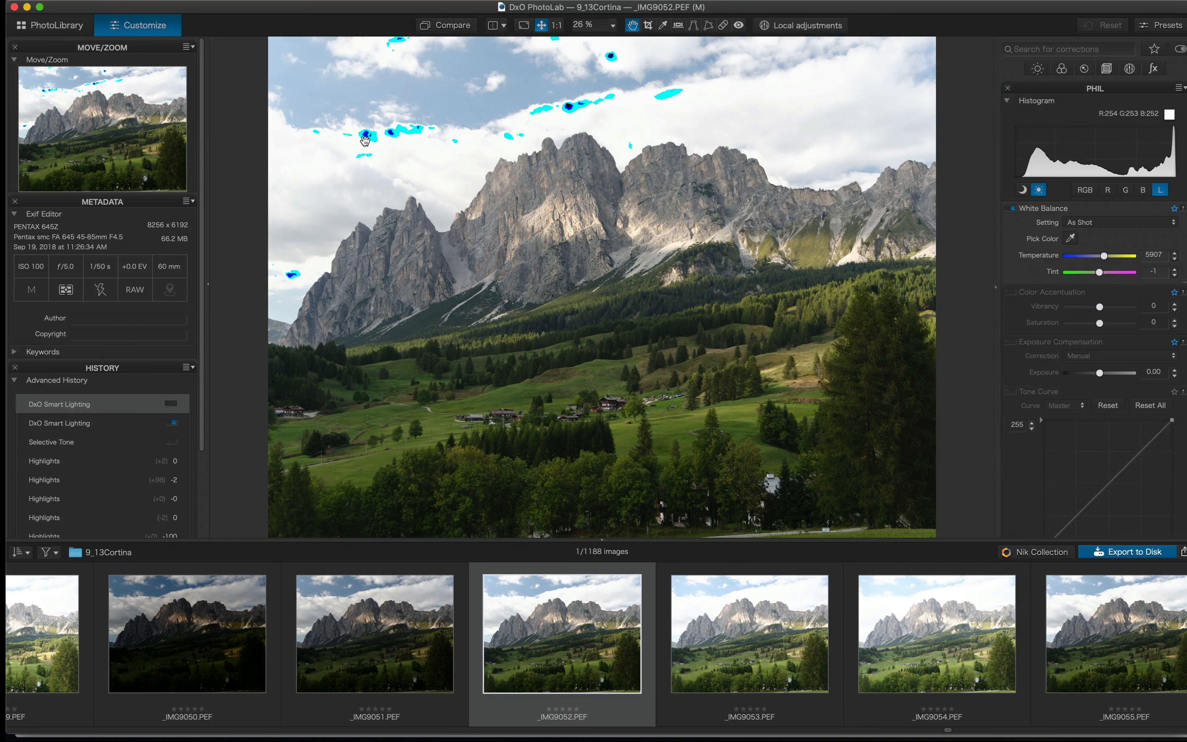
# Inspect the highlight clipping of _IMG9053.PEF with the overexposure warning, and turn the warning off.
pyautogui.click(768, 640)
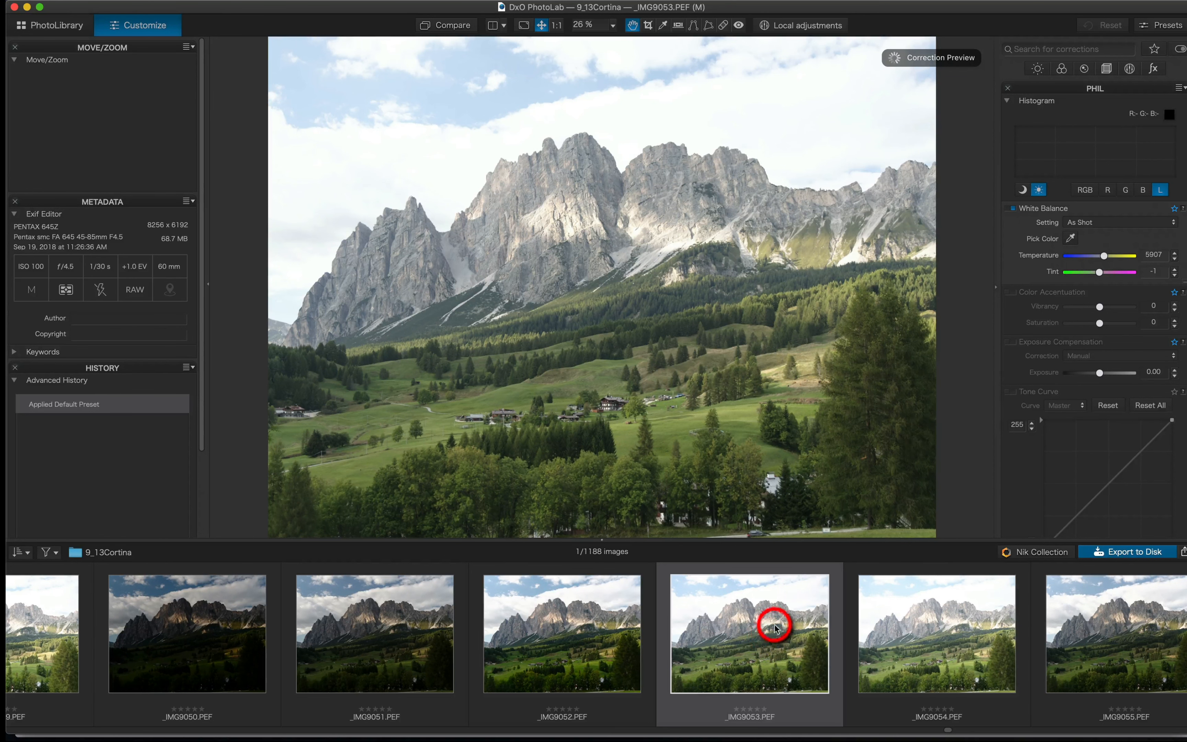
pyautogui.click(1039, 190)
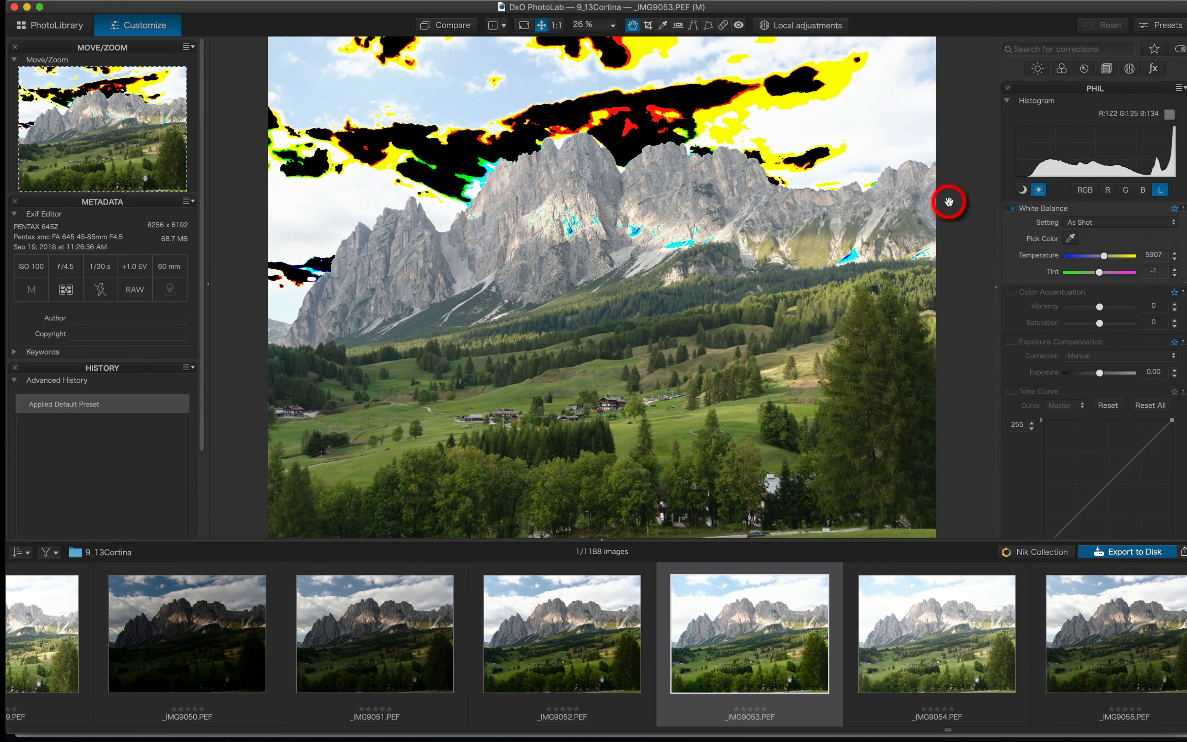
pyautogui.click(1037, 190)
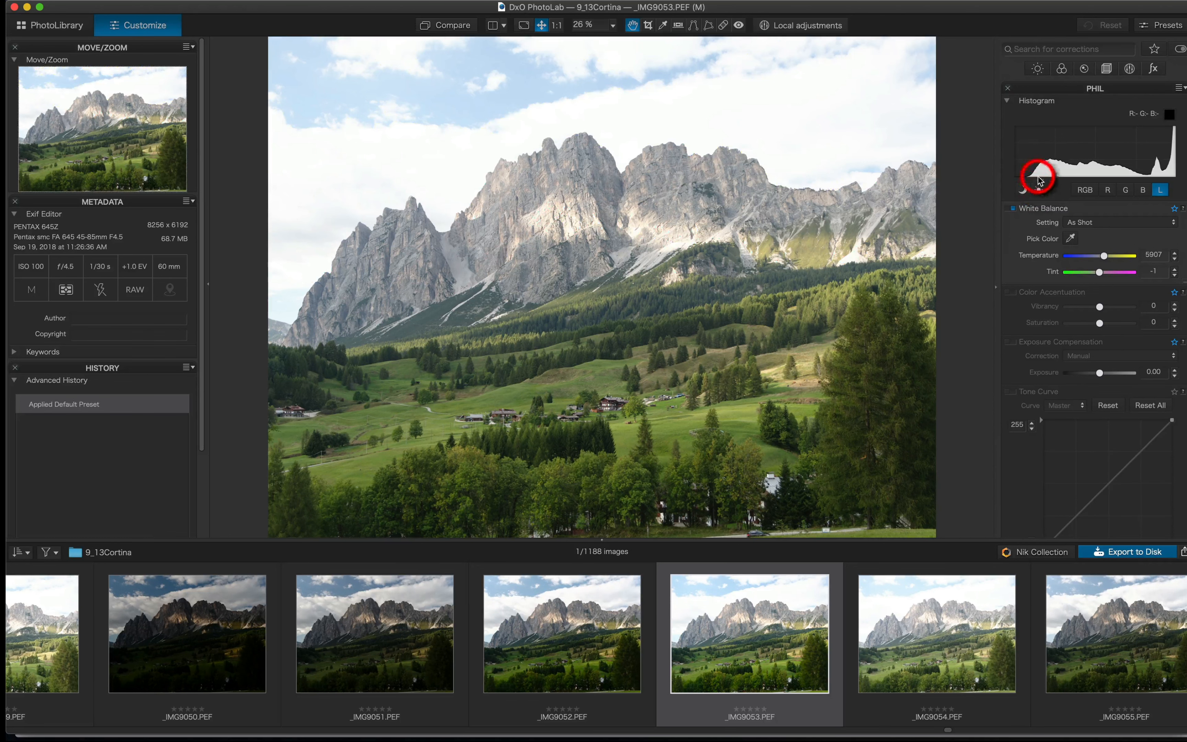
# Try Selective Tone on _IMG9053.PEF with highlights at -100, and reset the highlights to 0.
pyautogui.click(1038, 69)
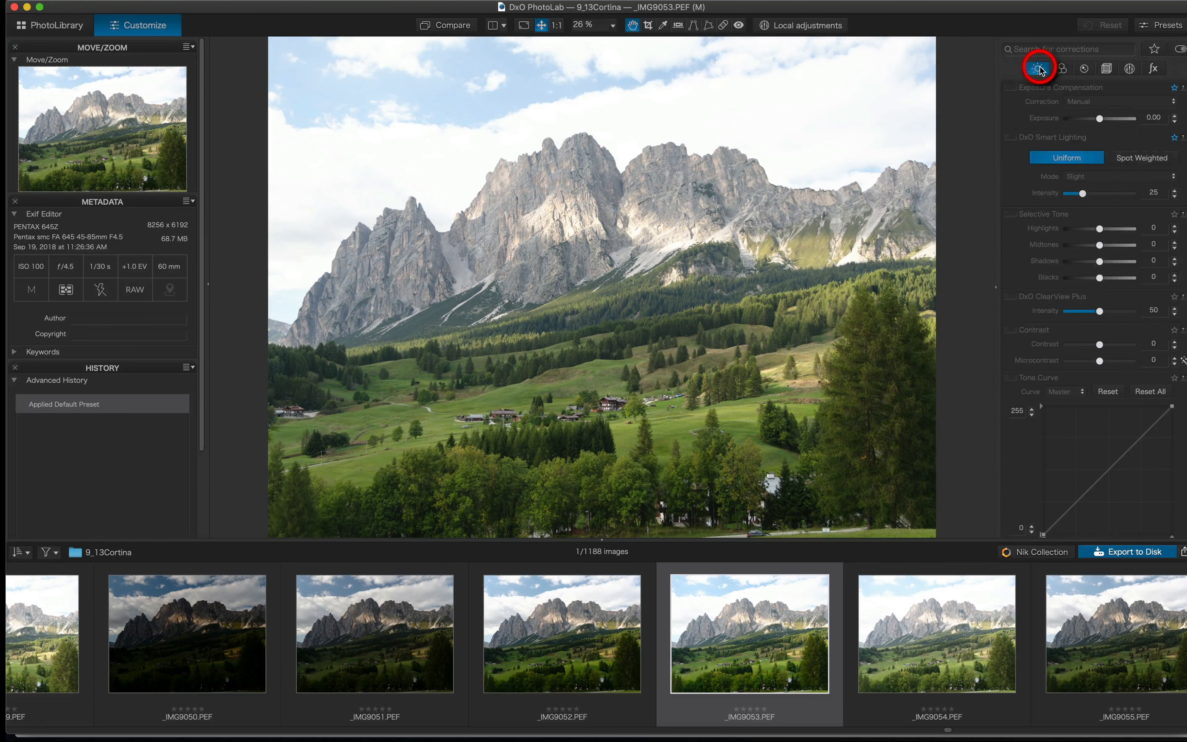
pyautogui.click(1012, 217)
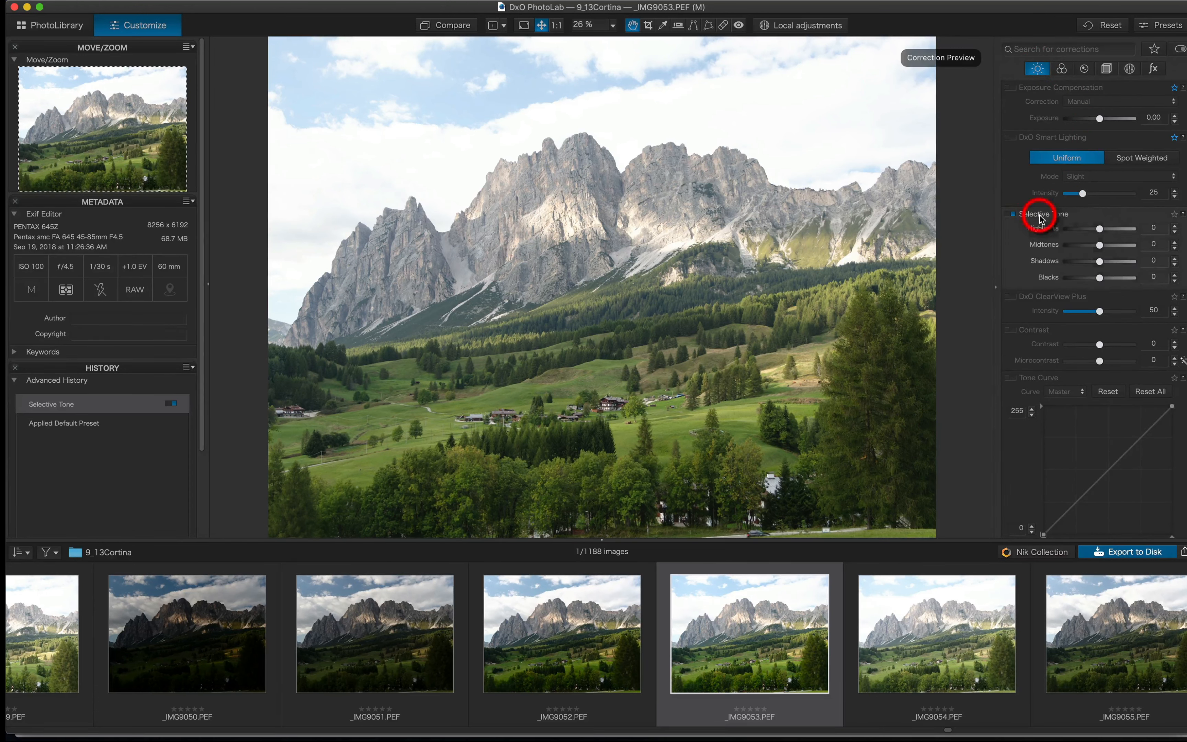
pyautogui.moveTo(1100, 228); pyautogui.dragTo(1054, 229)
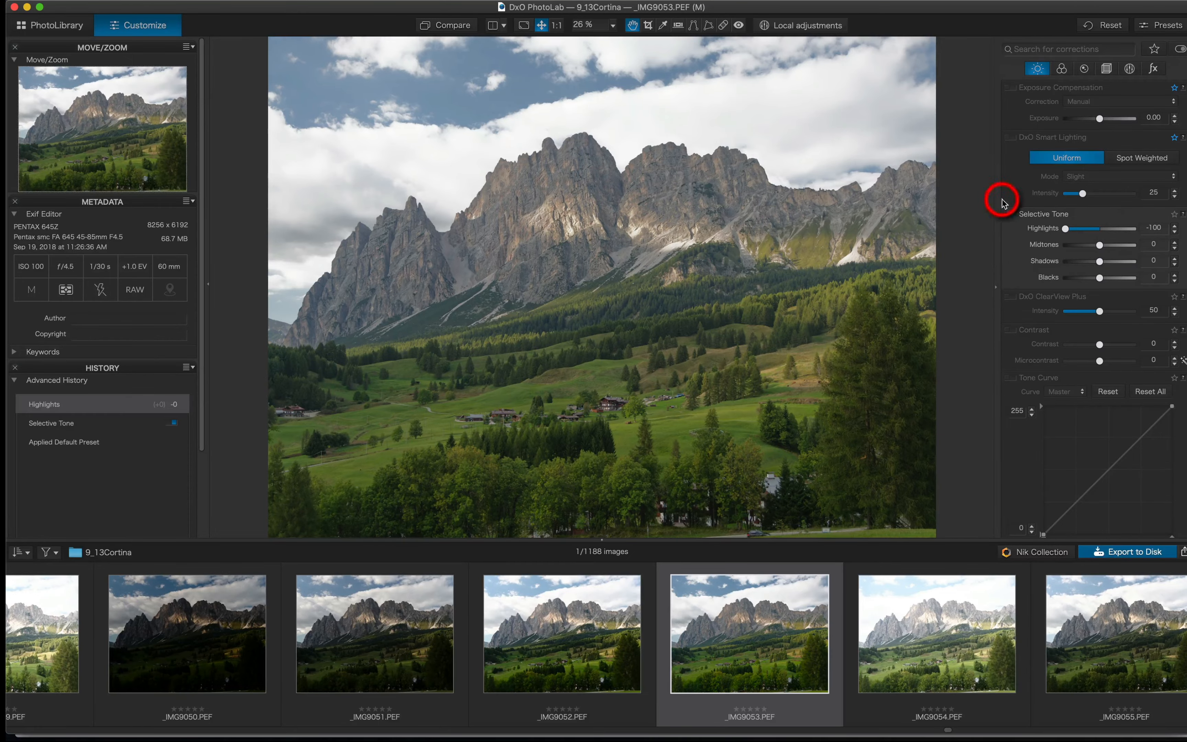
pyautogui.doubleClick(1100, 229)
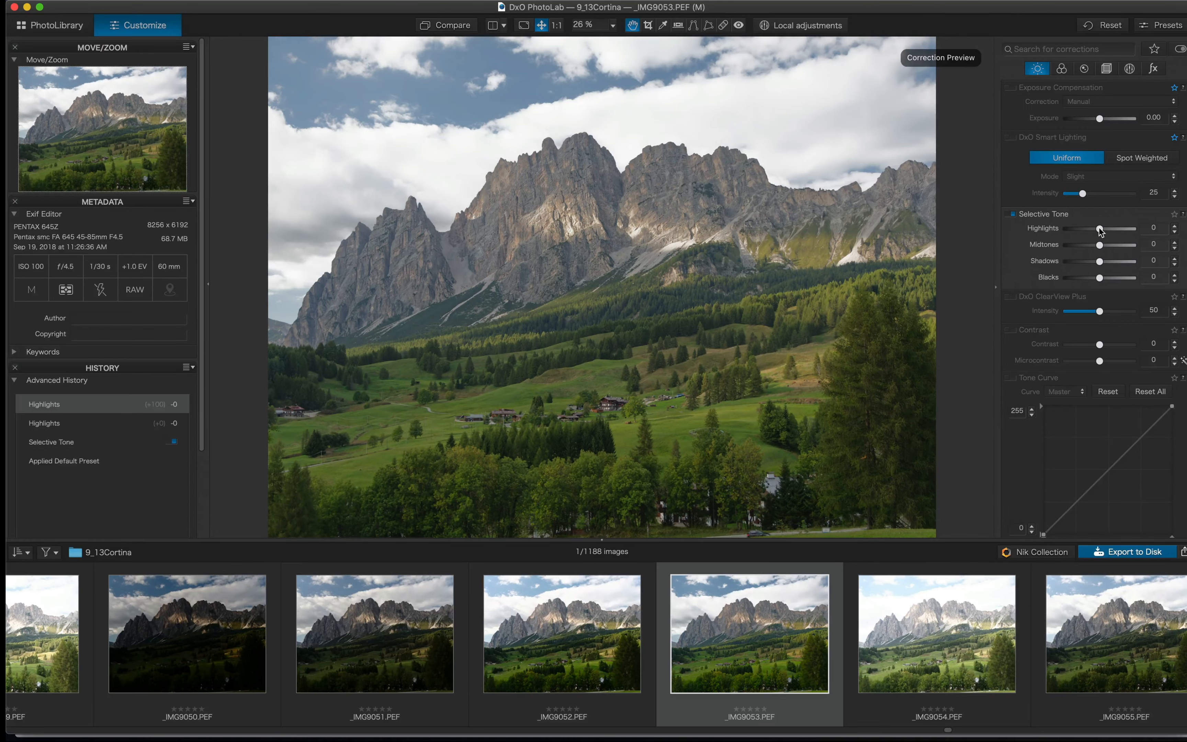
# Hide the light corrections, switch to _IMG9052.PEF and display its highlight clipping warning.
pyautogui.click(1037, 69)
pyautogui.click(595, 638)
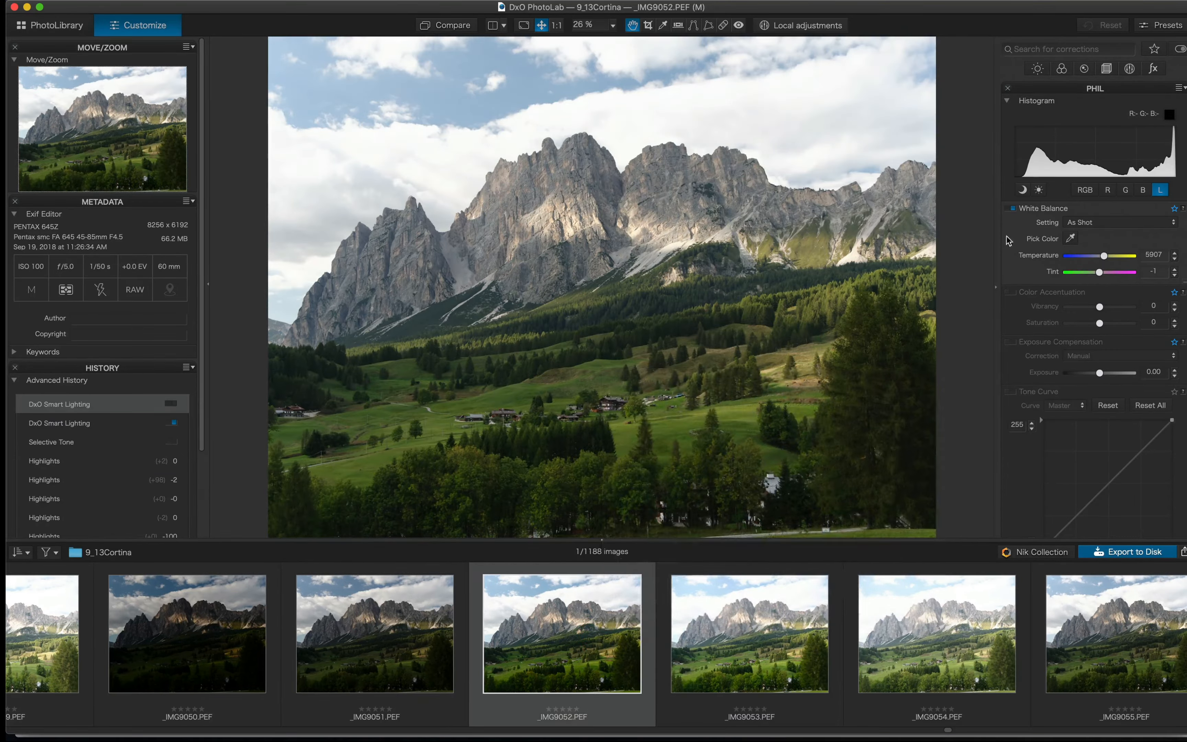
pyautogui.click(1038, 190)
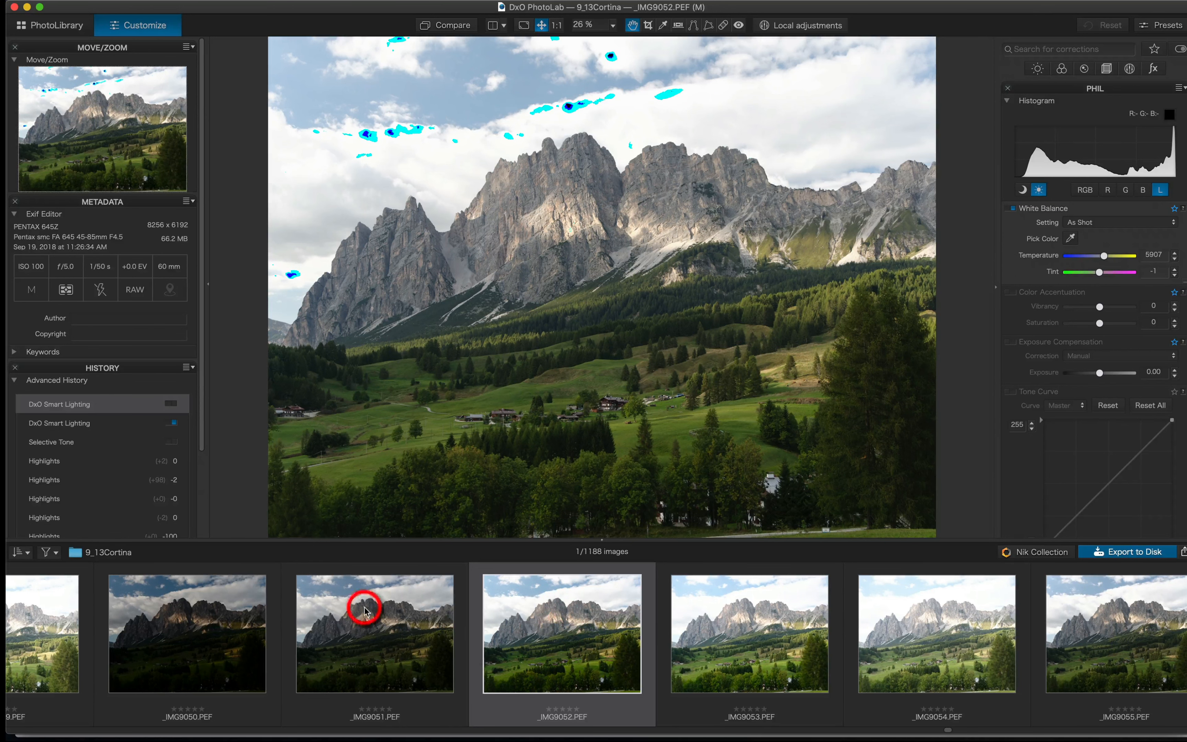
# Raise the Selective Tone shadows of the dark exposure _IMG9050.PEF to 58.
pyautogui.click(218, 621)
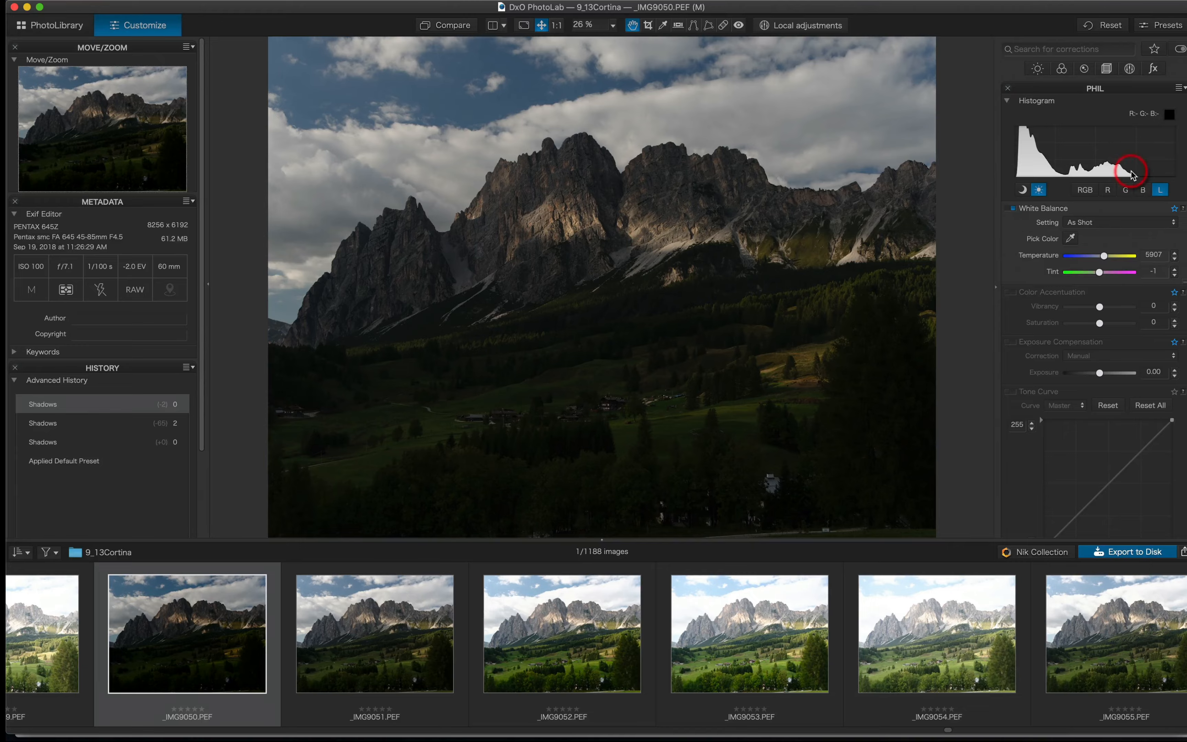
pyautogui.click(1044, 69)
pyautogui.moveTo(1099, 261); pyautogui.dragTo(1121, 263)
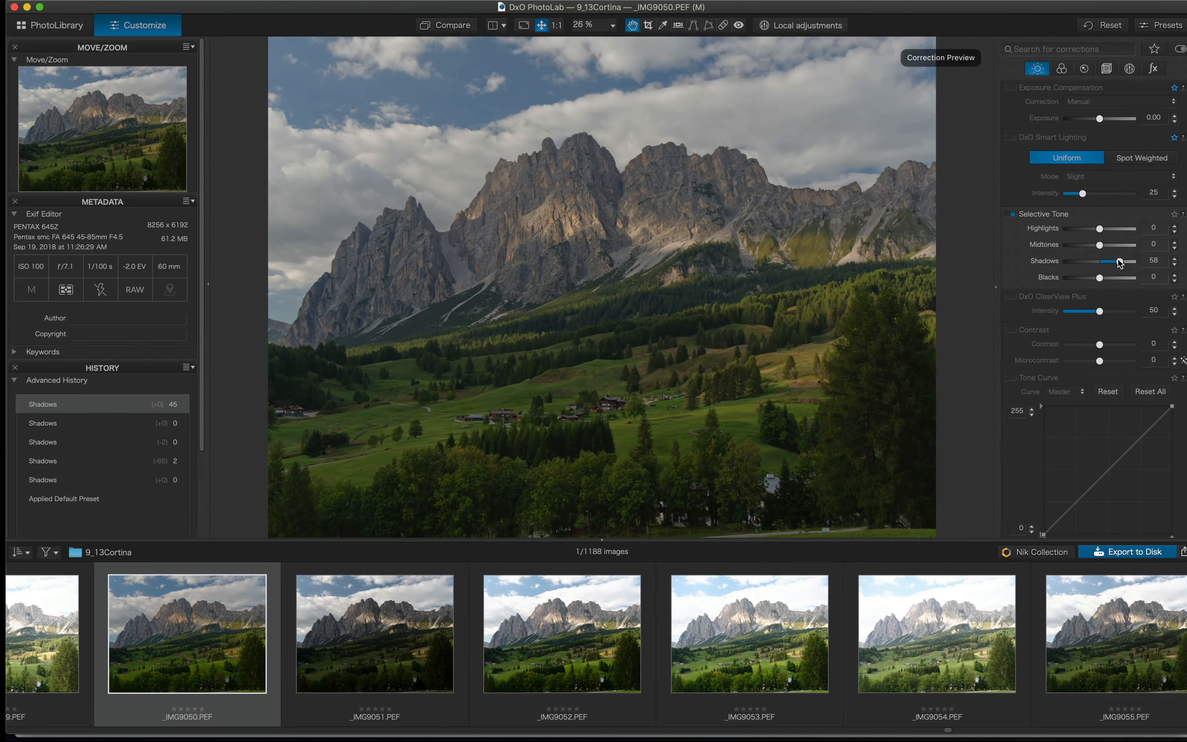
# Examine the brightened hillside and houses of _IMG9050.PEF at 100% for shadow quality, and return to the full image.
pyautogui.click(556, 25)
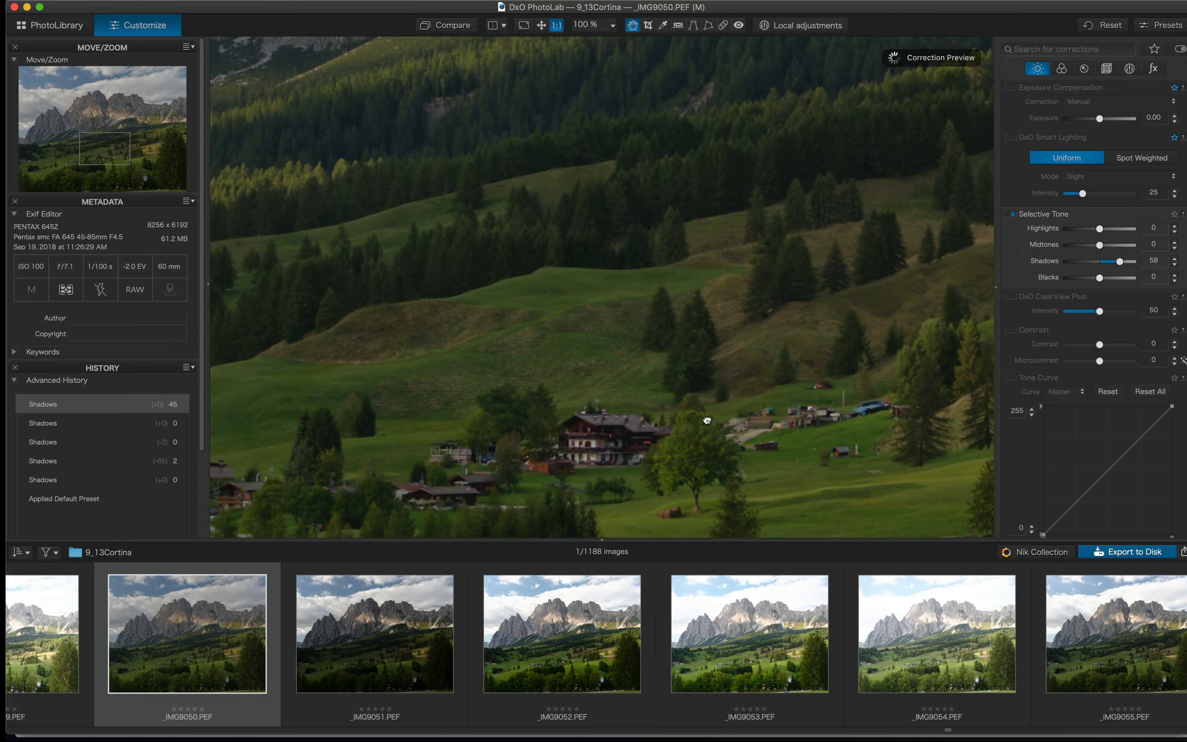
pyautogui.moveTo(707, 420); pyautogui.dragTo(715, 157)
pyautogui.moveTo(715, 256); pyautogui.dragTo(817, 360)
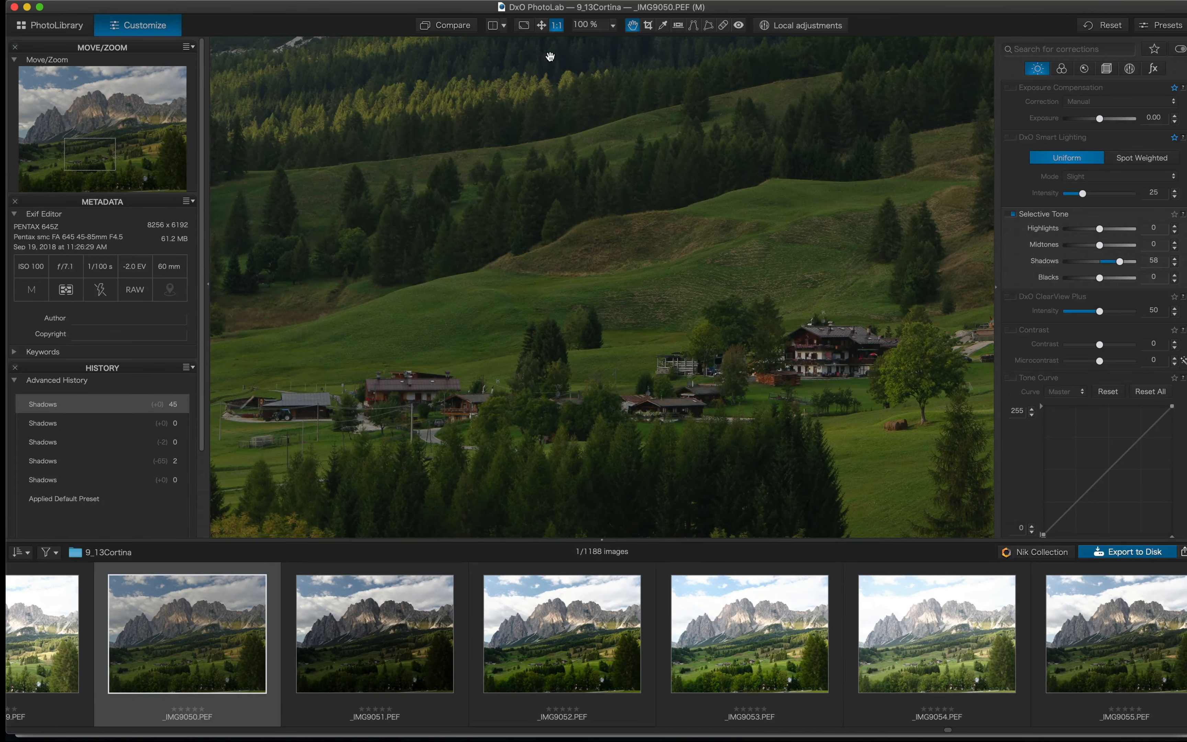
pyautogui.click(542, 25)
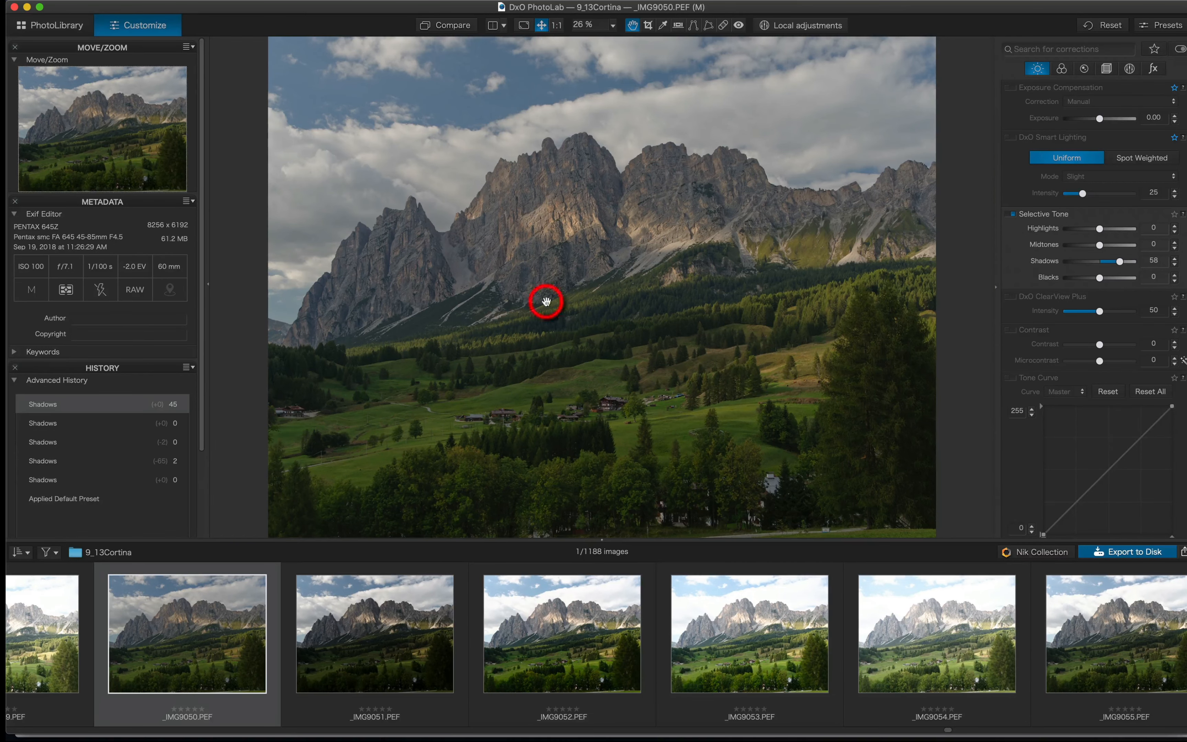
# Lower the Selective Tone highlights of _IMG9052.PEF to -71.
pyautogui.click(571, 591)
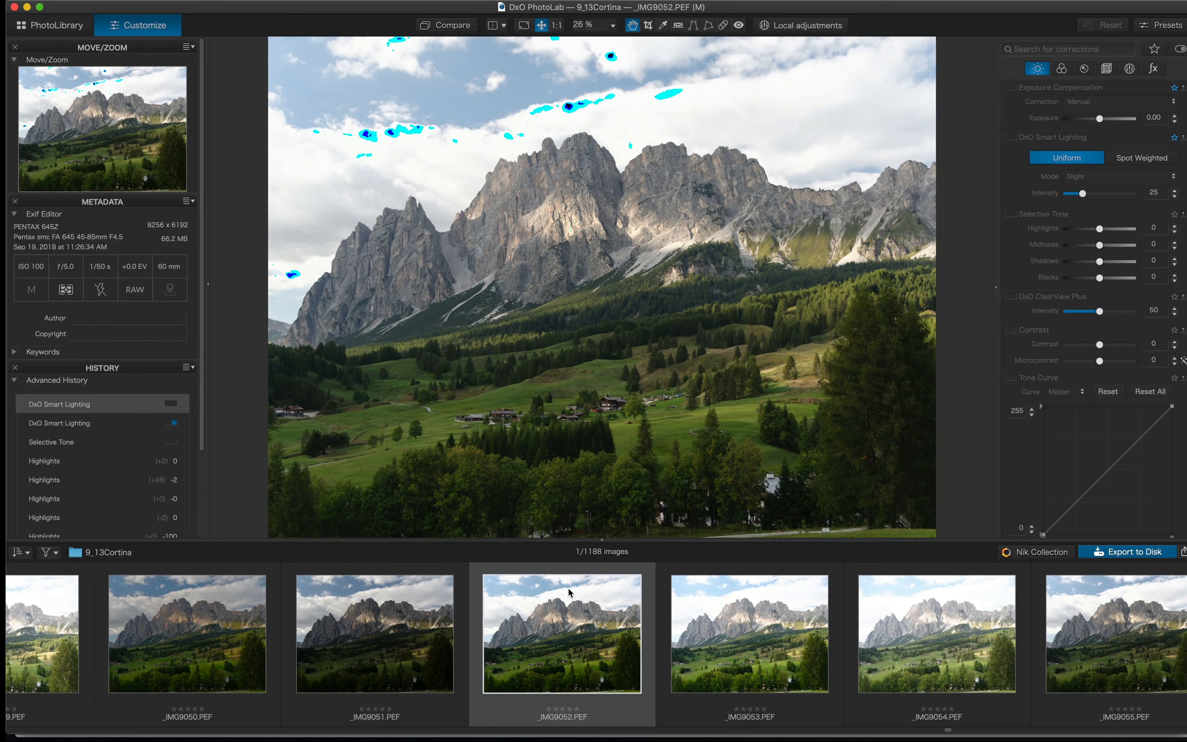
pyautogui.moveTo(570, 592)
pyautogui.moveTo(1100, 229); pyautogui.dragTo(1096, 230)
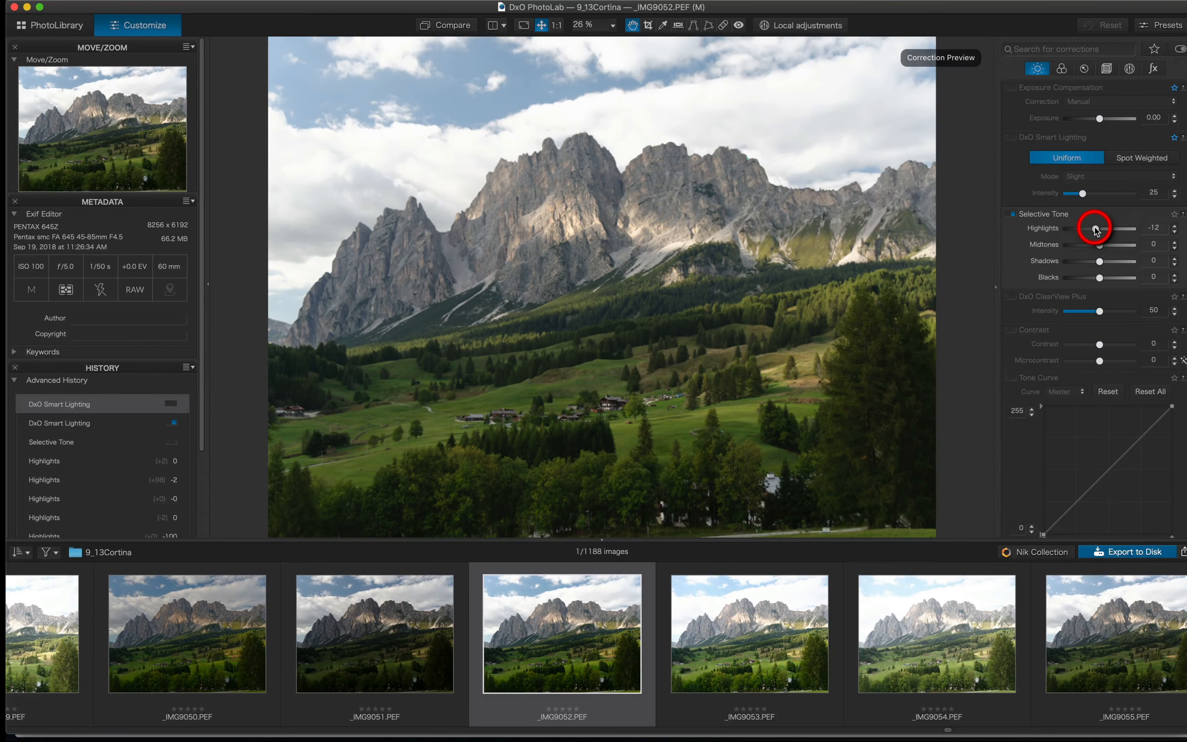
pyautogui.moveTo(1096, 231); pyautogui.dragTo(1075, 227)
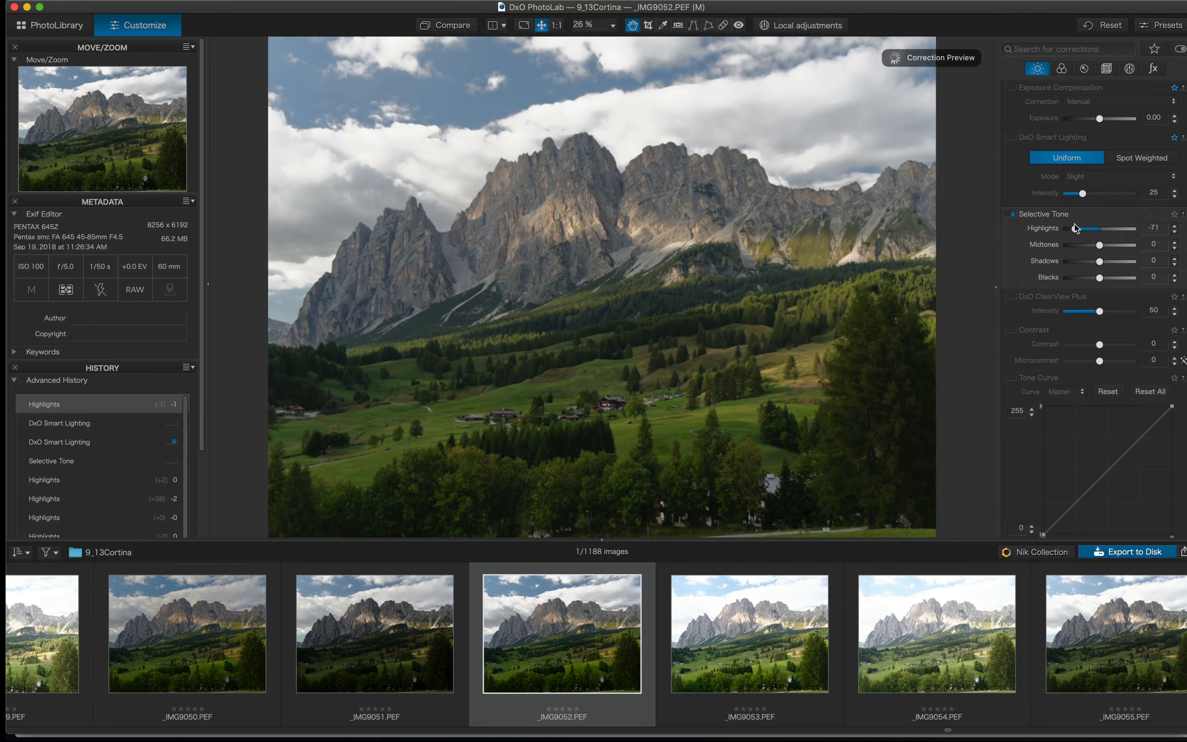
# Try slight changes to the midtones, shadows and blacks of _IMG9052.PEF, resetting each to 0.
pyautogui.click(1099, 243)
pyautogui.moveTo(1100, 244)
pyautogui.mouseDown()
pyautogui.moveTo(1087, 246)
pyautogui.moveTo(1119, 263)
pyautogui.moveTo(1101, 260)
pyautogui.mouseUp()
pyautogui.doubleClick(1101, 244)
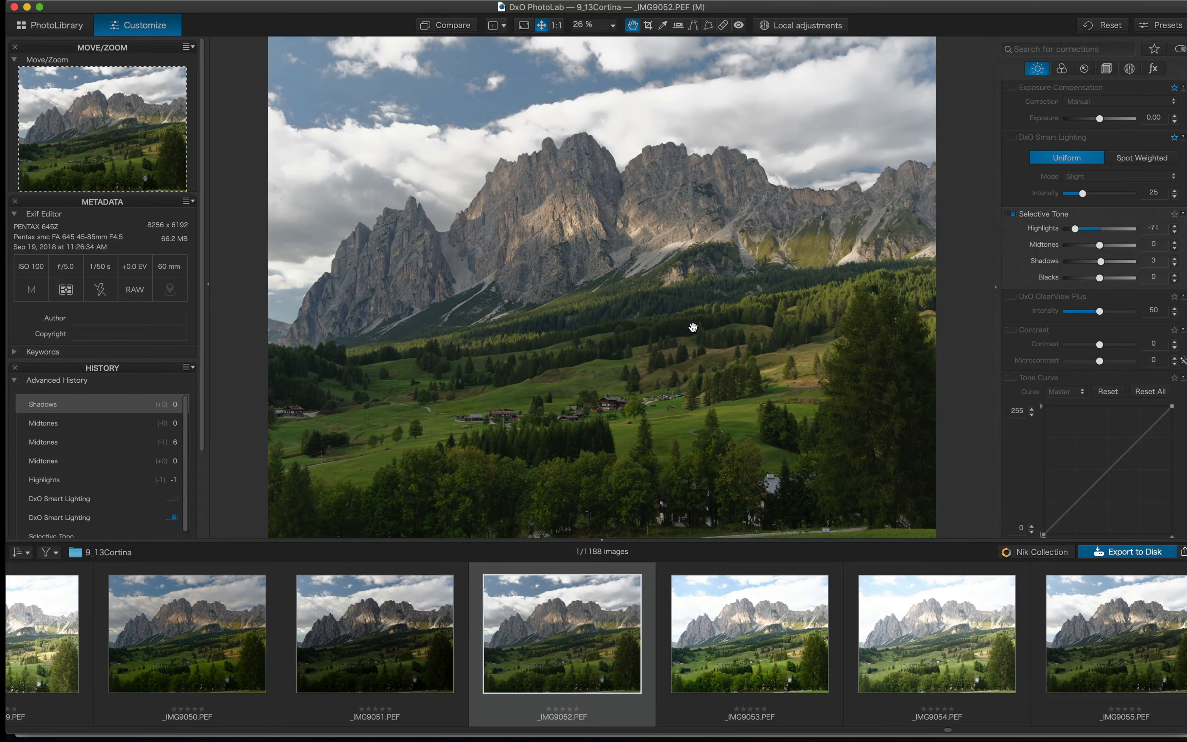
pyautogui.doubleClick(1101, 261)
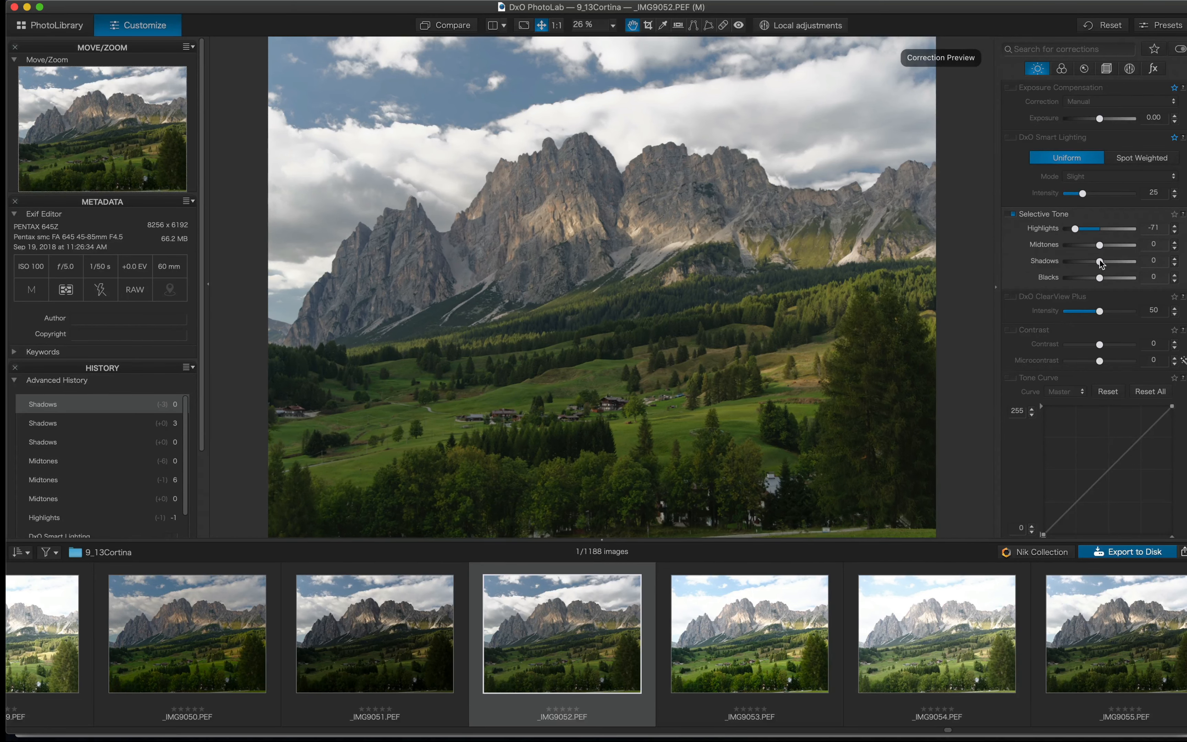
pyautogui.moveTo(1099, 278); pyautogui.dragTo(1097, 278)
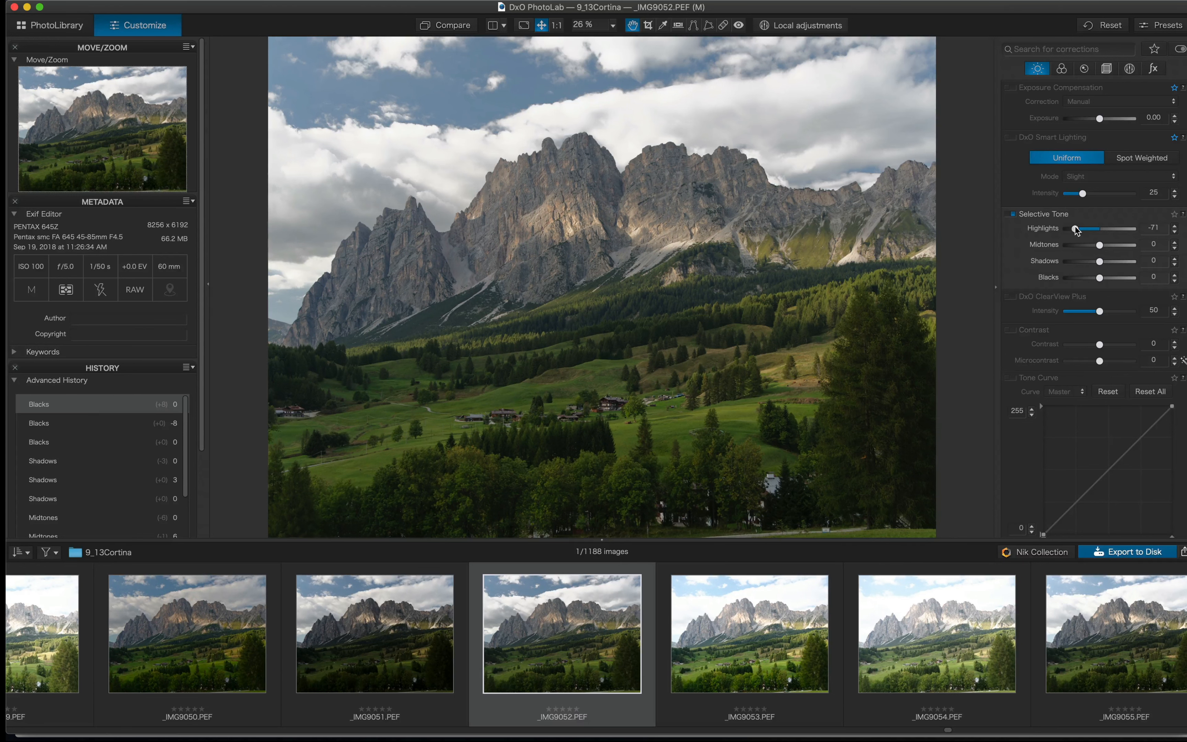
# Lower the highlights of _IMG9052.PEF further to -82.
pyautogui.moveTo(1075, 230); pyautogui.dragTo(1070, 231)
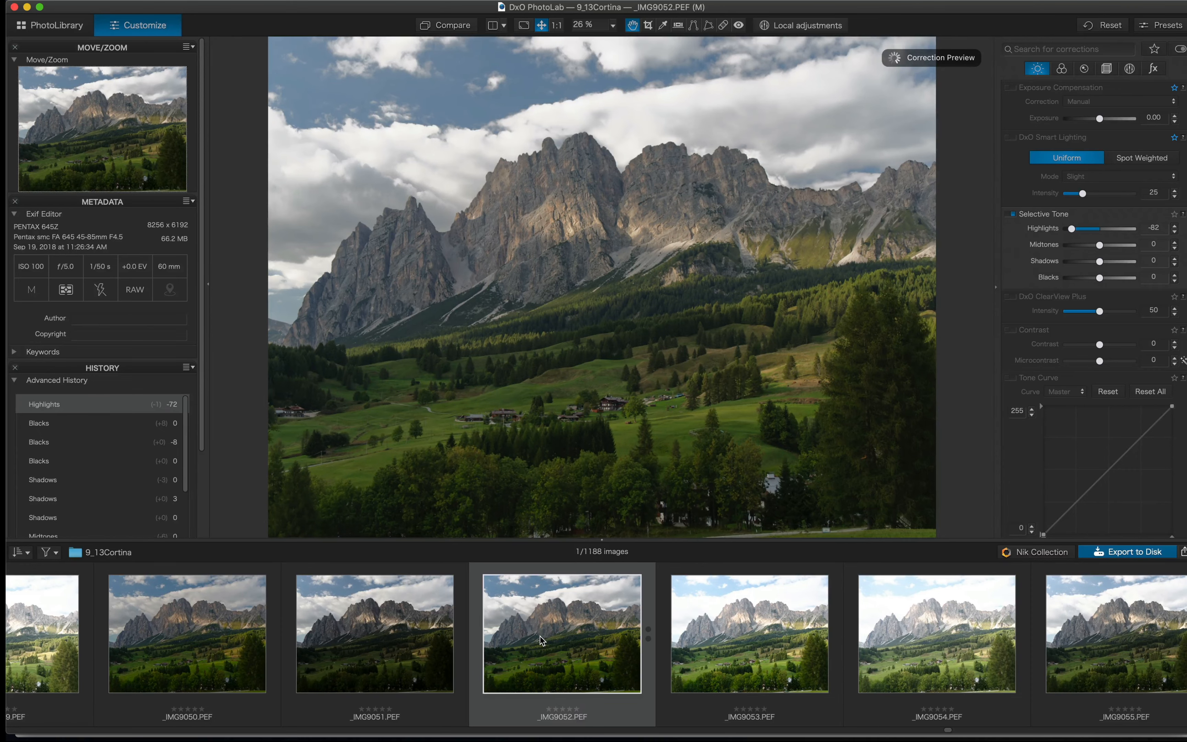
# Set the Selective Tone highlights of _IMG9051.PEF to -24.
pyautogui.click(399, 633)
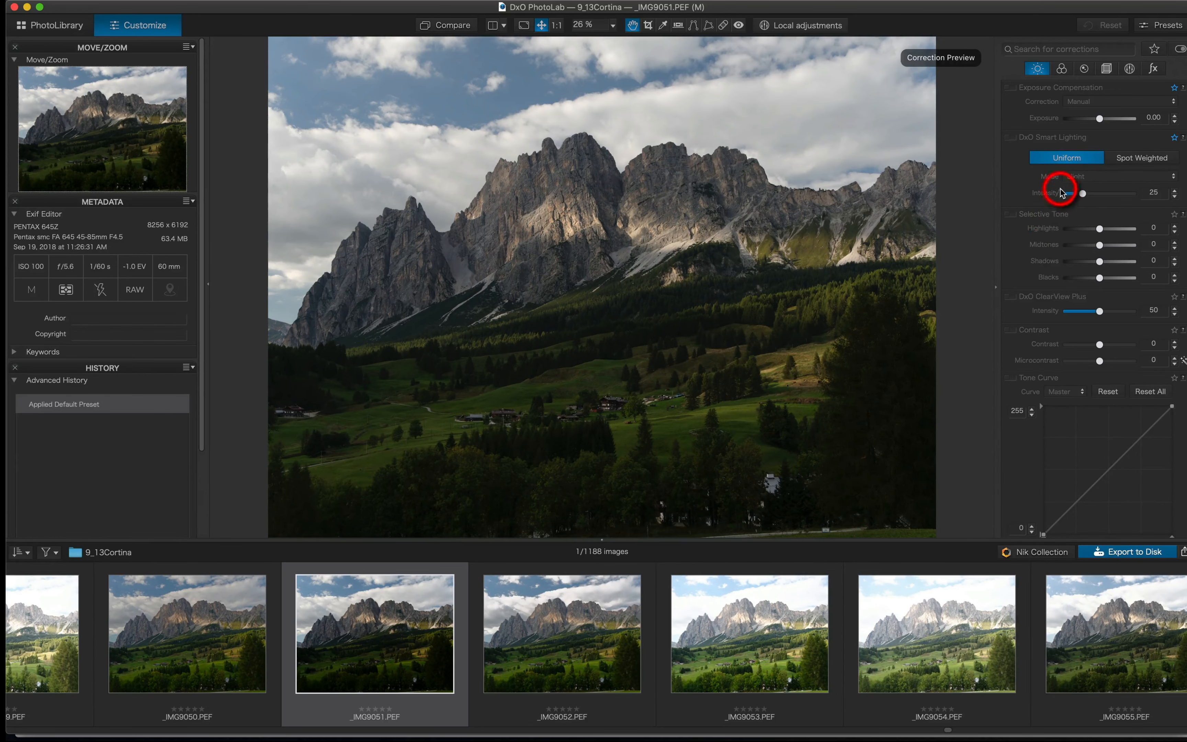
pyautogui.moveTo(1099, 229); pyautogui.dragTo(1090, 232)
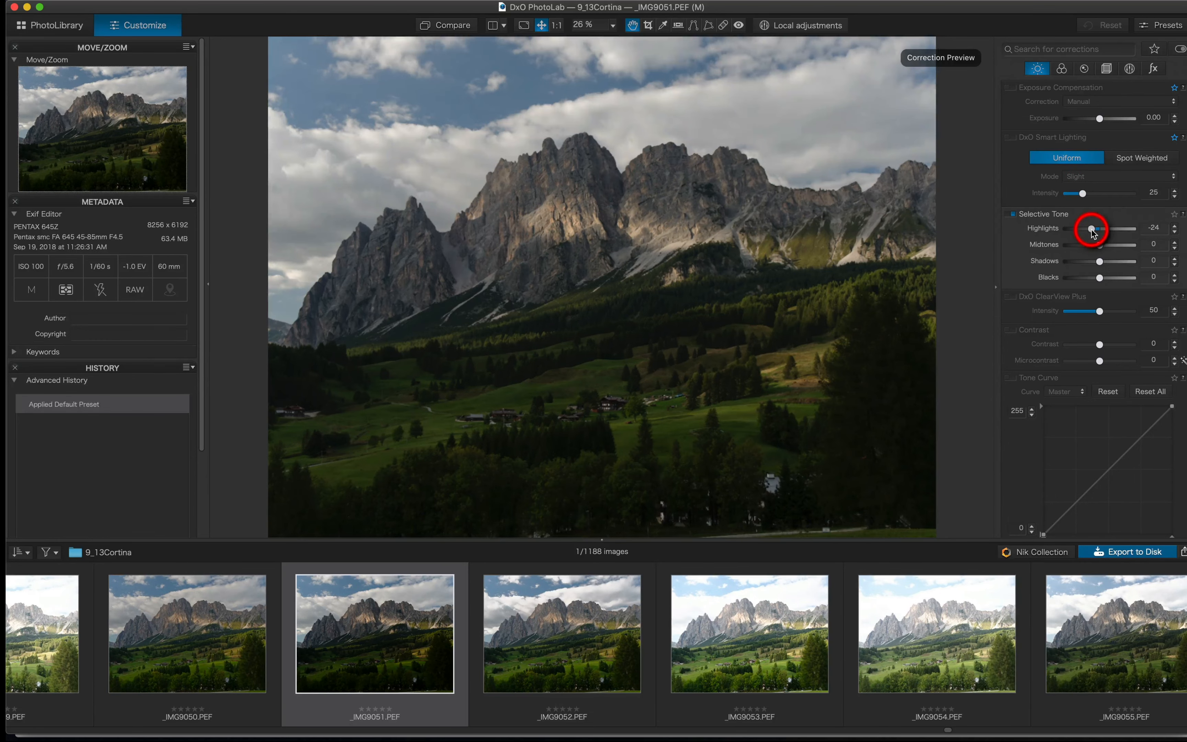
# Try DxO ClearView Plus on _IMG9051.PEF, reducing its intensity to 11, and turn the correction off.
pyautogui.click(1009, 297)
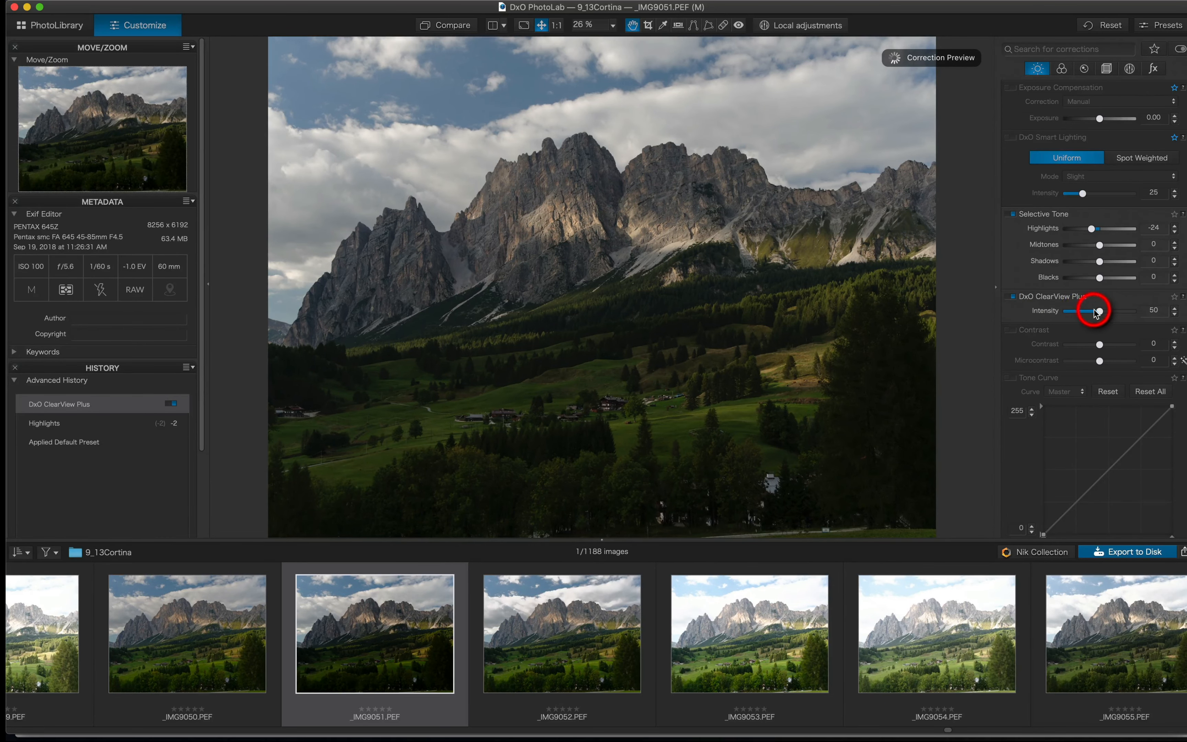
pyautogui.moveTo(1097, 313); pyautogui.dragTo(1062, 313)
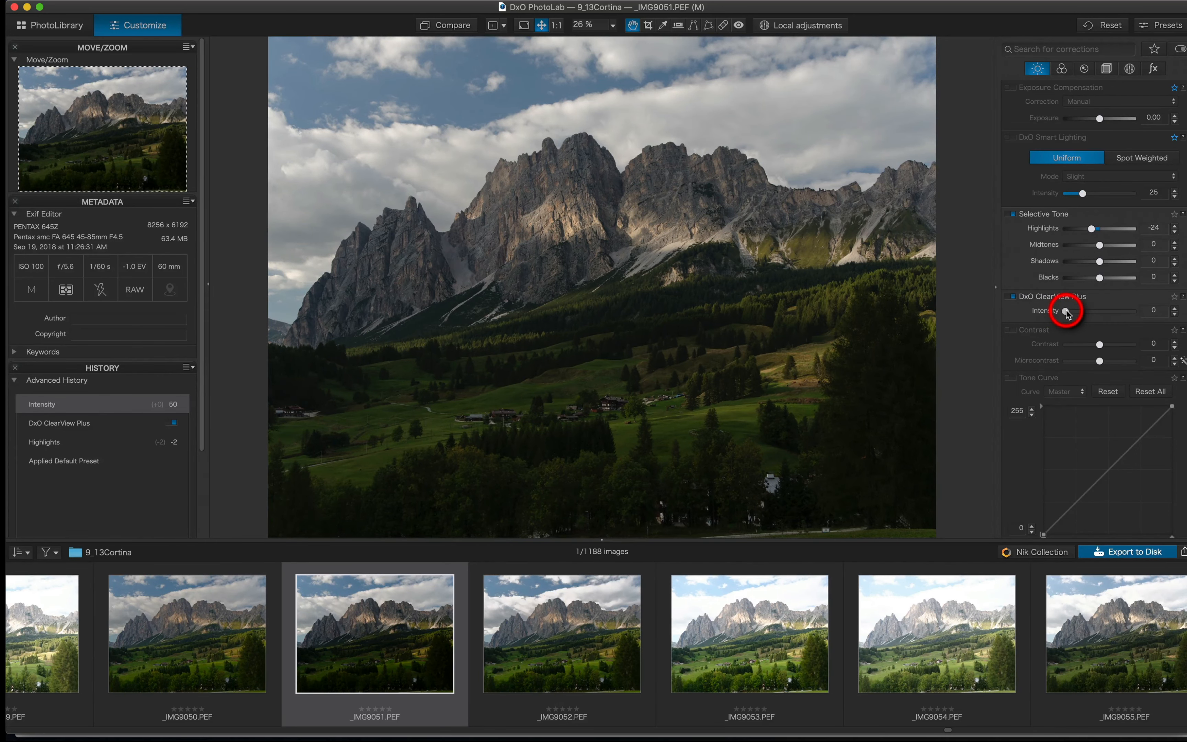
pyautogui.moveTo(1067, 313); pyautogui.dragTo(1077, 313)
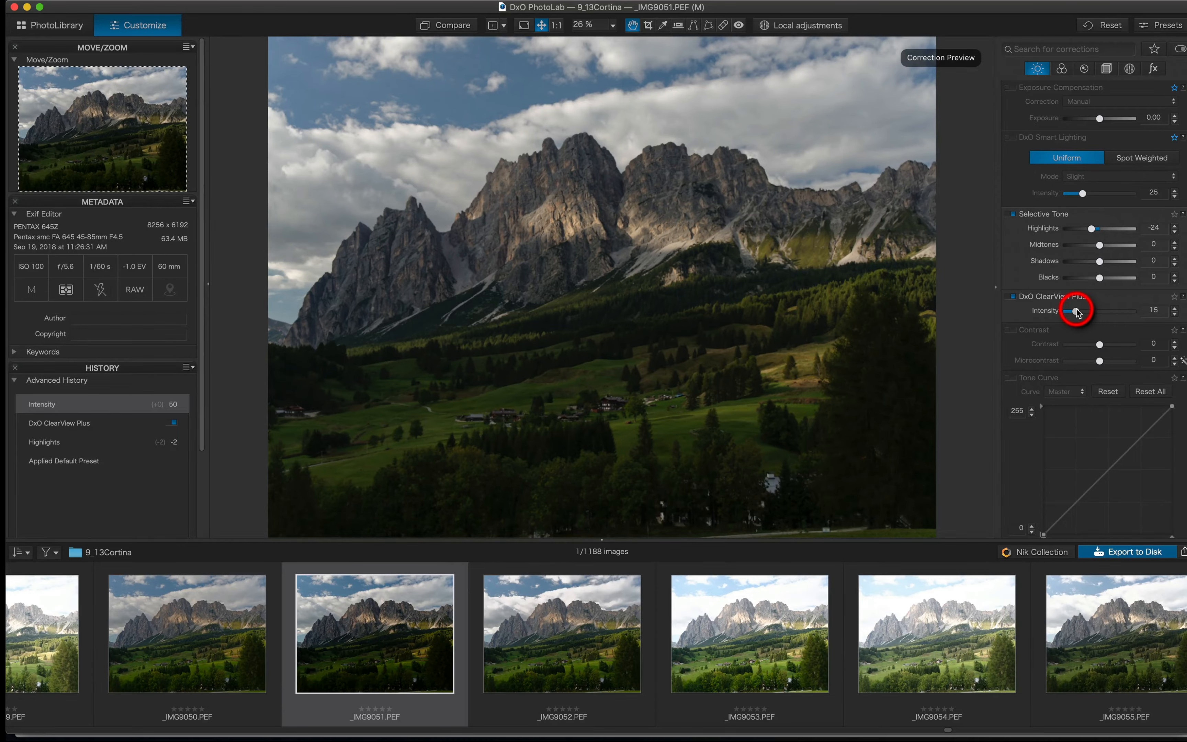
pyautogui.moveTo(1077, 313); pyautogui.dragTo(1072, 312)
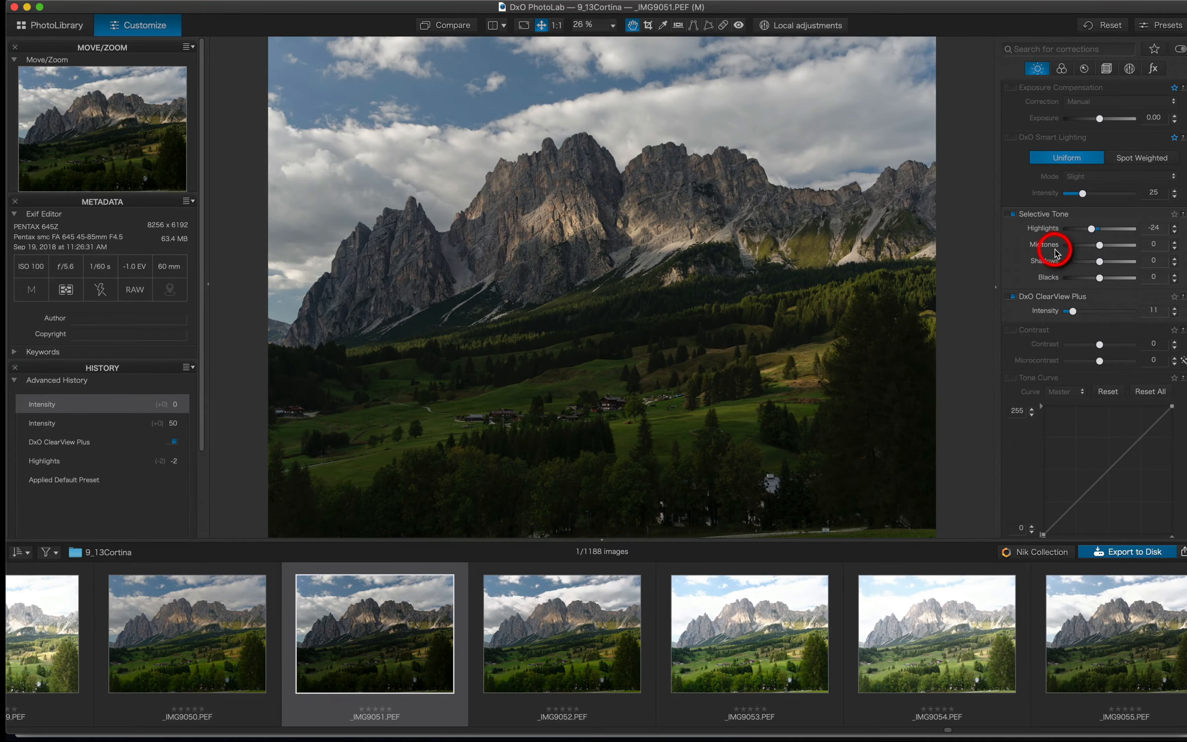
pyautogui.click(1013, 297)
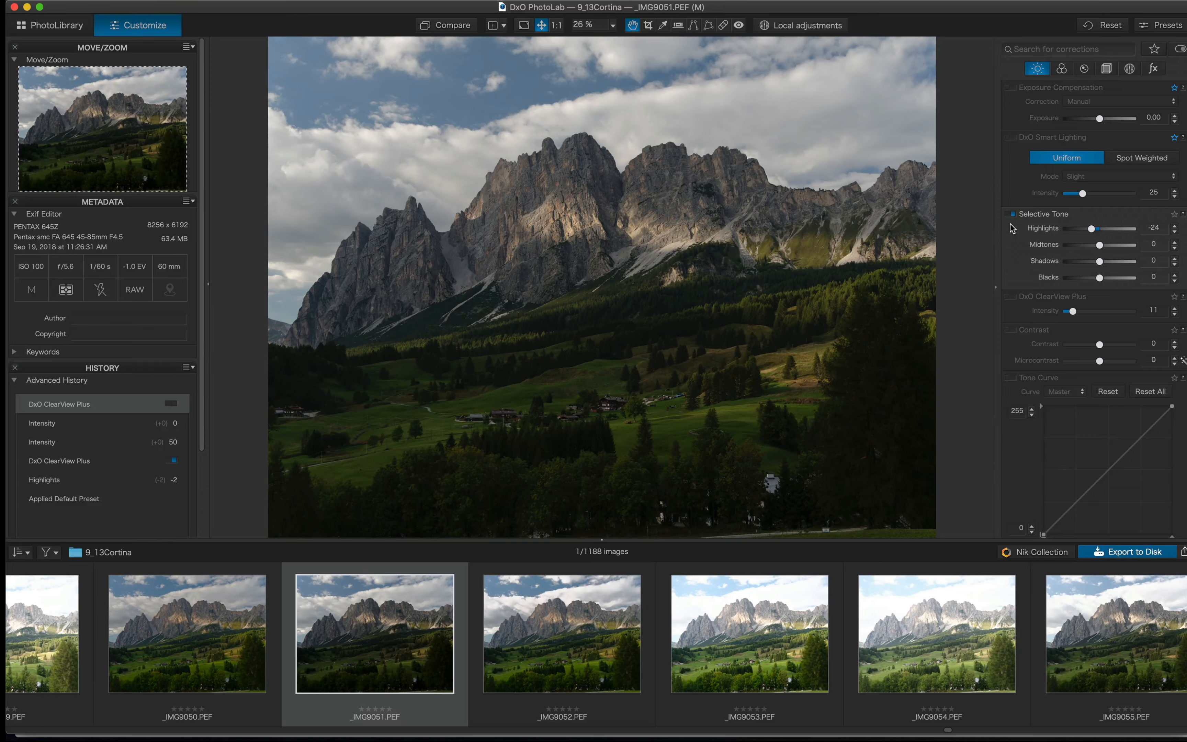